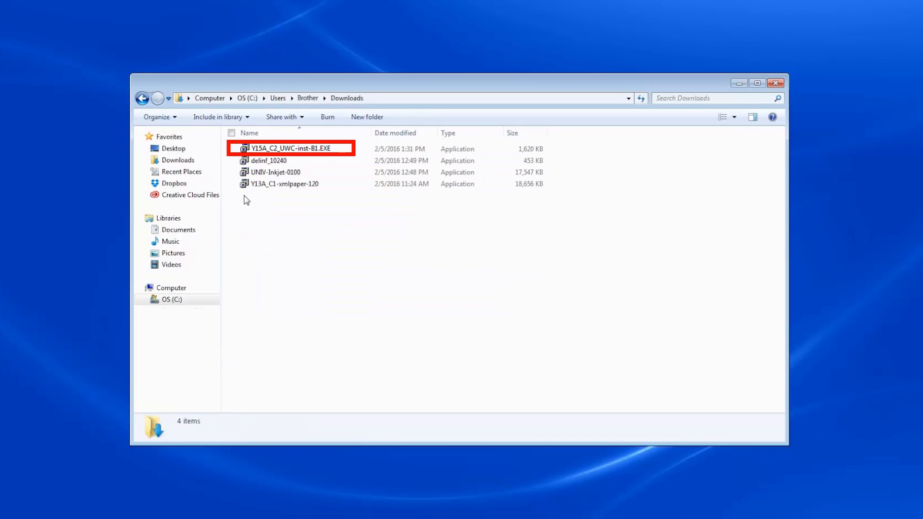
Launch Y15A_C2_UWC-inst-B1.EXE from the Downloads folder to start the Brother installer.
double_click(266, 150)
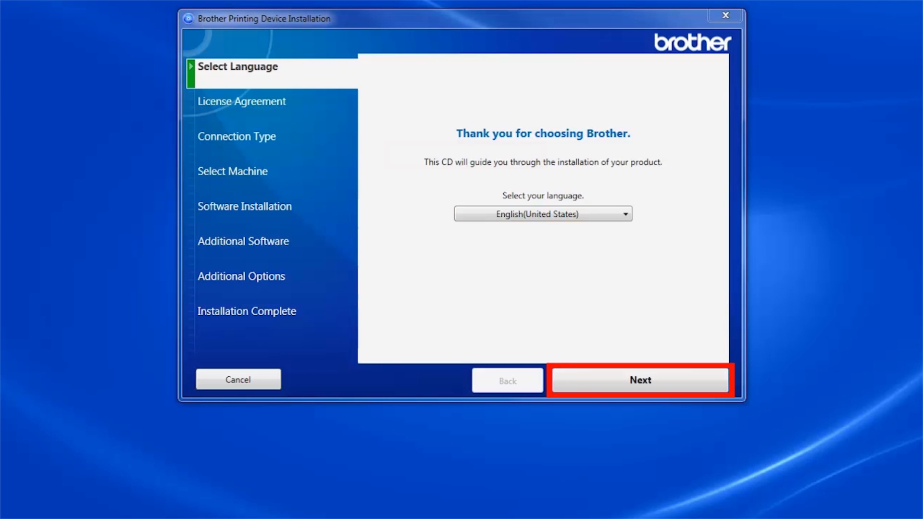
Keep English, accept the license, choose Wireless Network Connection (Wi-Fi) and select the second detected printer.
left_click(713, 386)
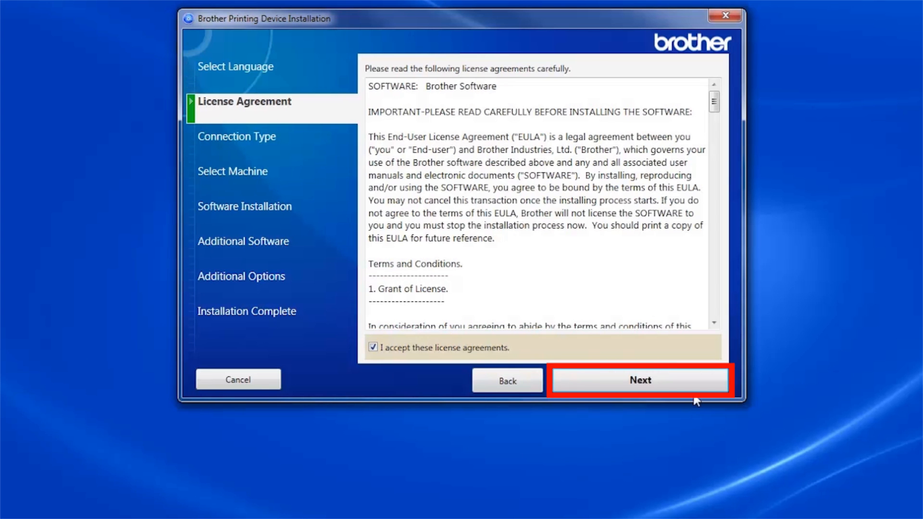
left_click(692, 387)
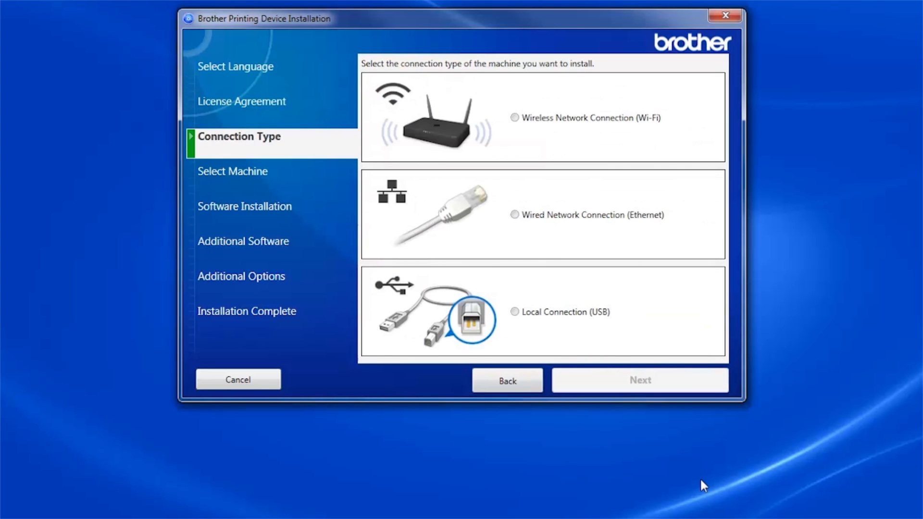
left_click(515, 117)
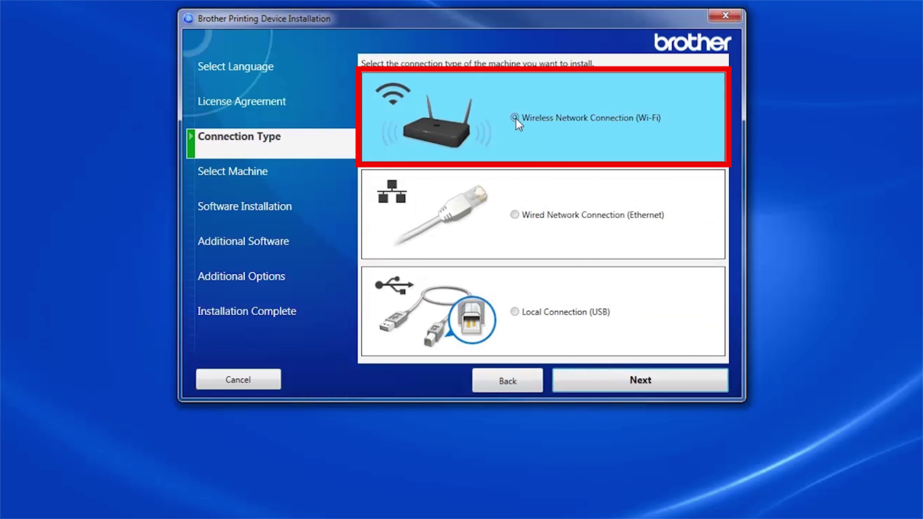
left_click(703, 385)
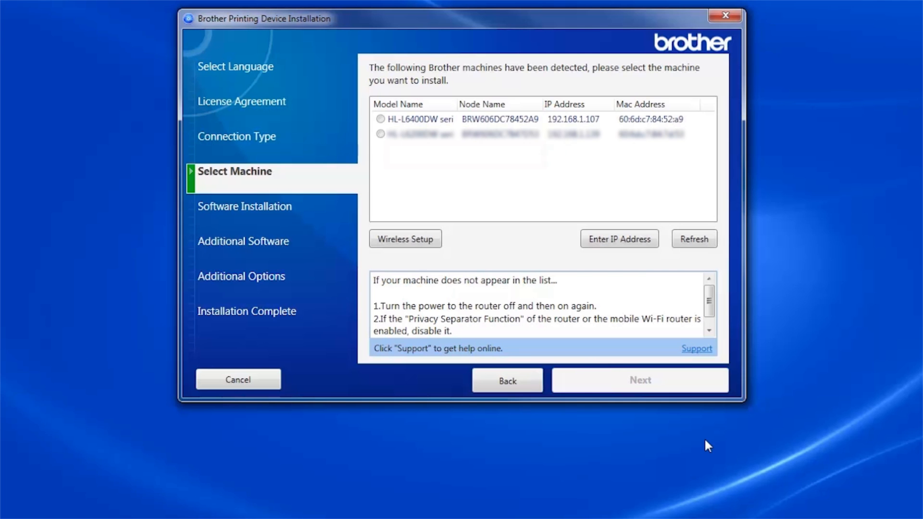
left_click(390, 134)
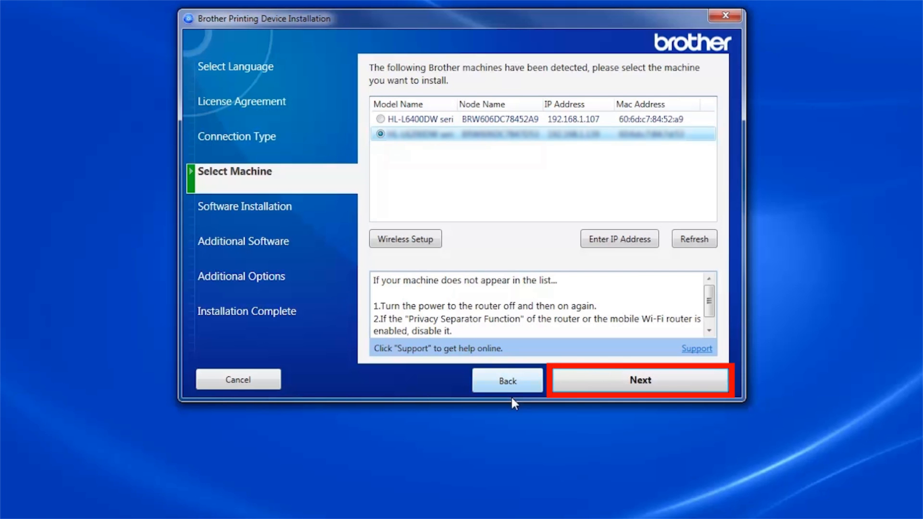
Run the Standard (Recommended) installation with both additional options through to completion.
left_click(690, 385)
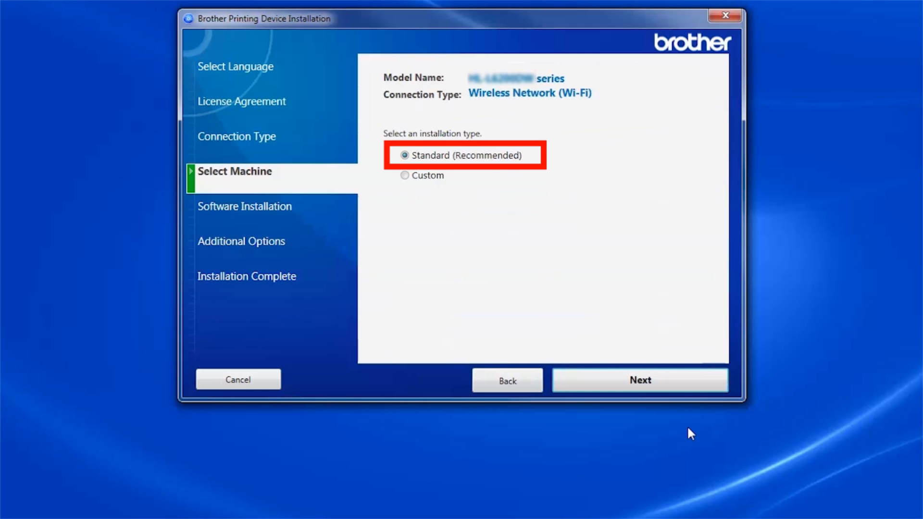
left_click(689, 385)
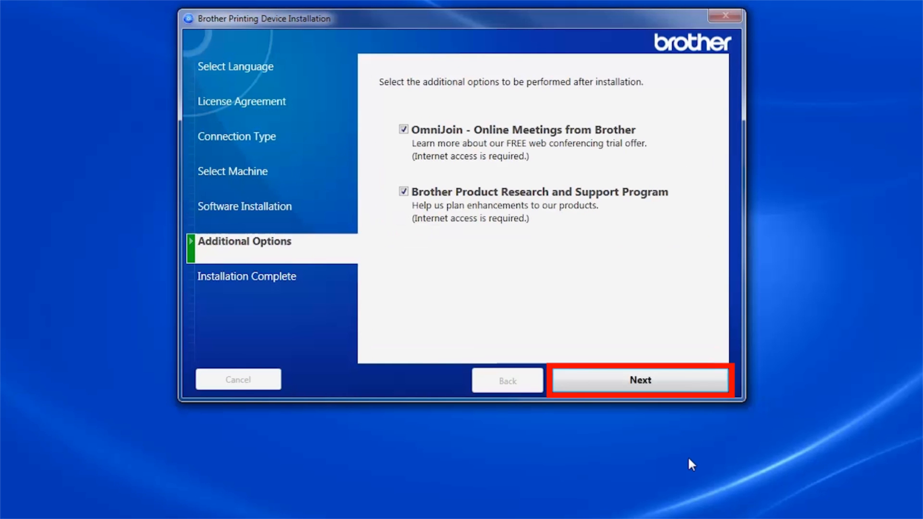
left_click(695, 389)
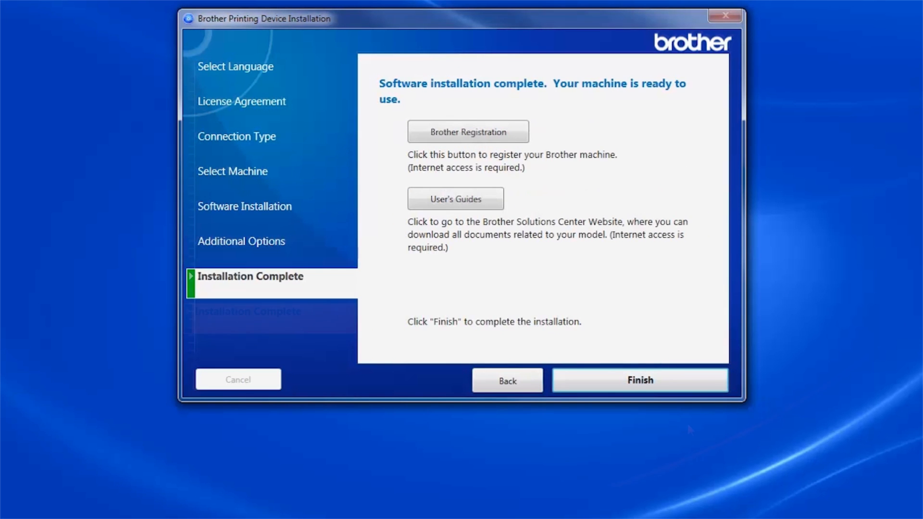
Open the Brother Product Registration website on its login page.
left_click(515, 139)
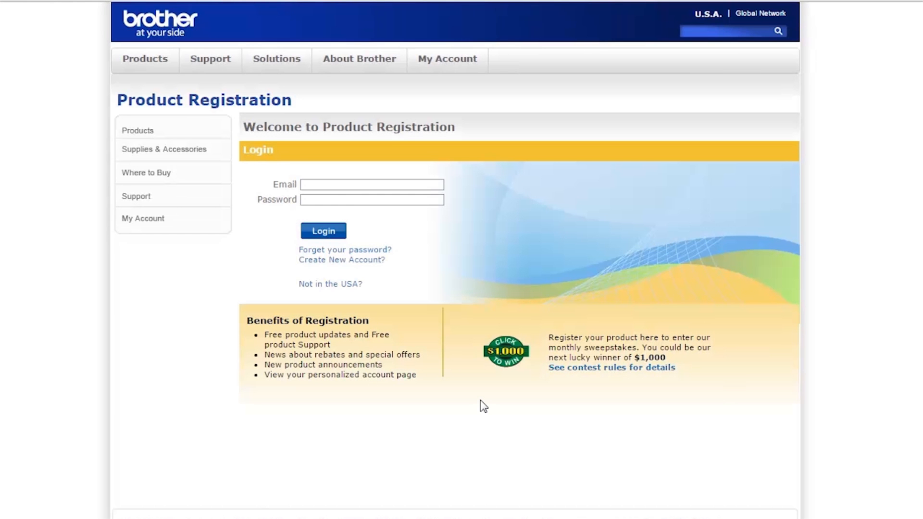